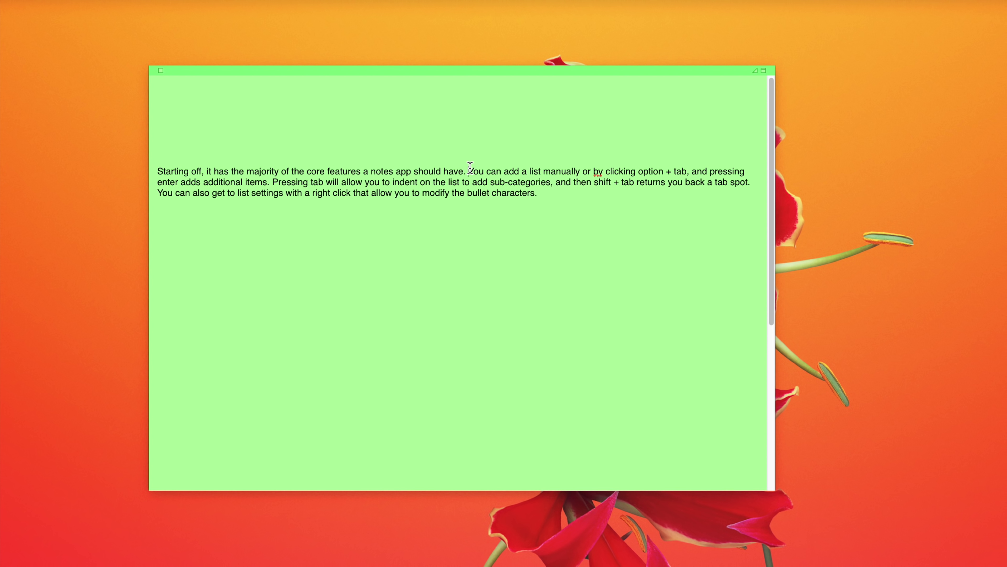
Build a nested dash-bulleted list ending with top-level item 'Back to the beginning', then select it
{"action": "key", "text": "alt+Tab"}
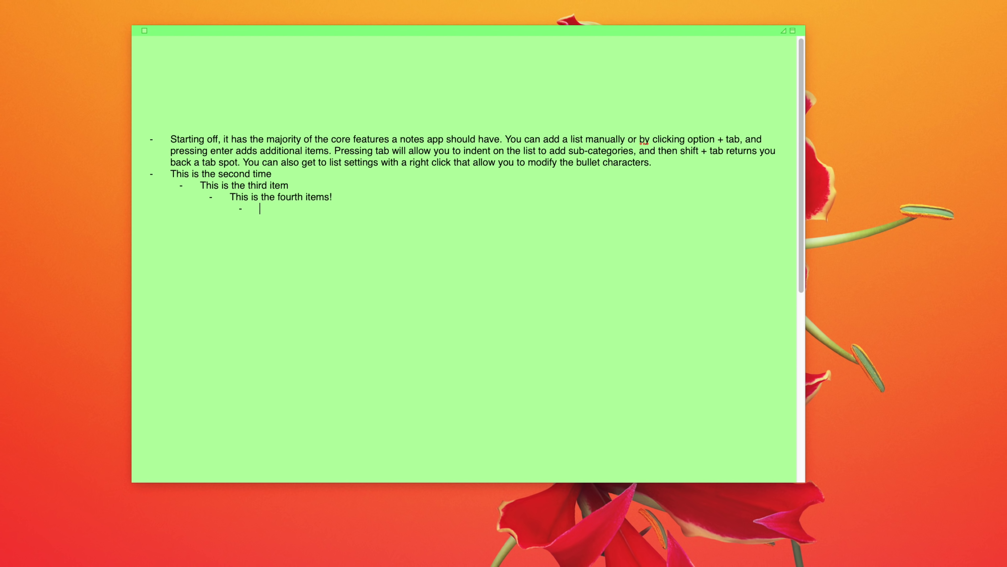
{"action": "key", "text": "shift+Tab"}
{"action": "key", "text": "shift+Tab"}
{"action": "key", "text": "shift+Tab"}
{"action": "type", "text": "Back to the beginning"}
{"action": "left_click_drag", "start_coordinate": [355, 221], "coordinate": [131, 129]}
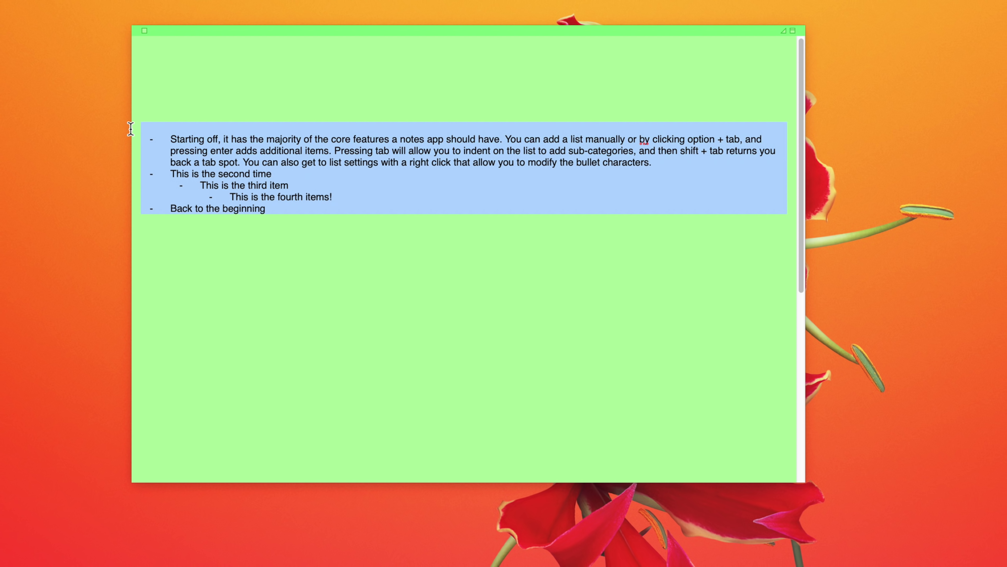
Open the list's bullet settings, then enable Smart Links so youtube.com shows as a link
{"action": "right_click", "coordinate": [258, 137]}
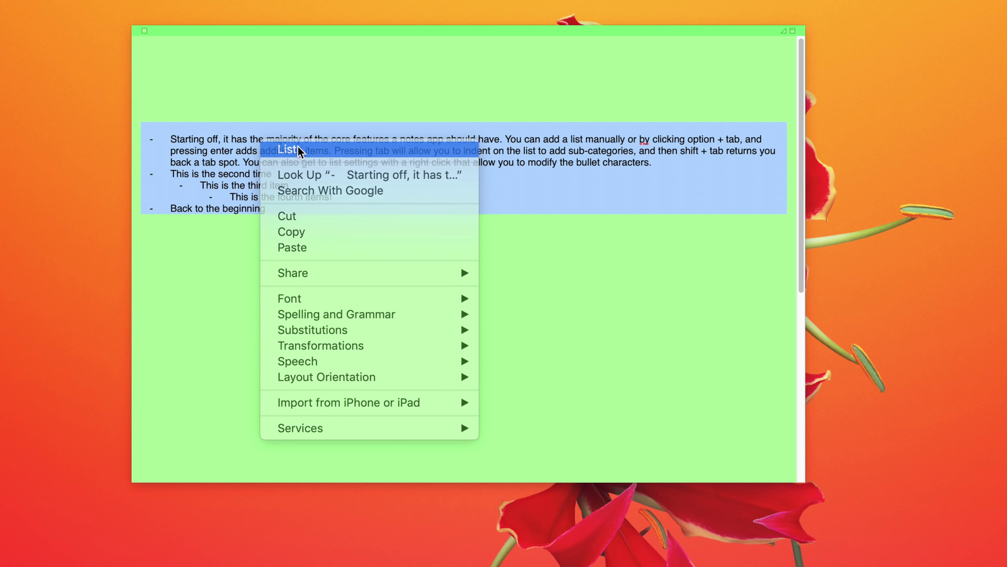
{"action": "left_click", "coordinate": [299, 150]}
{"action": "left_click", "coordinate": [410, 63]}
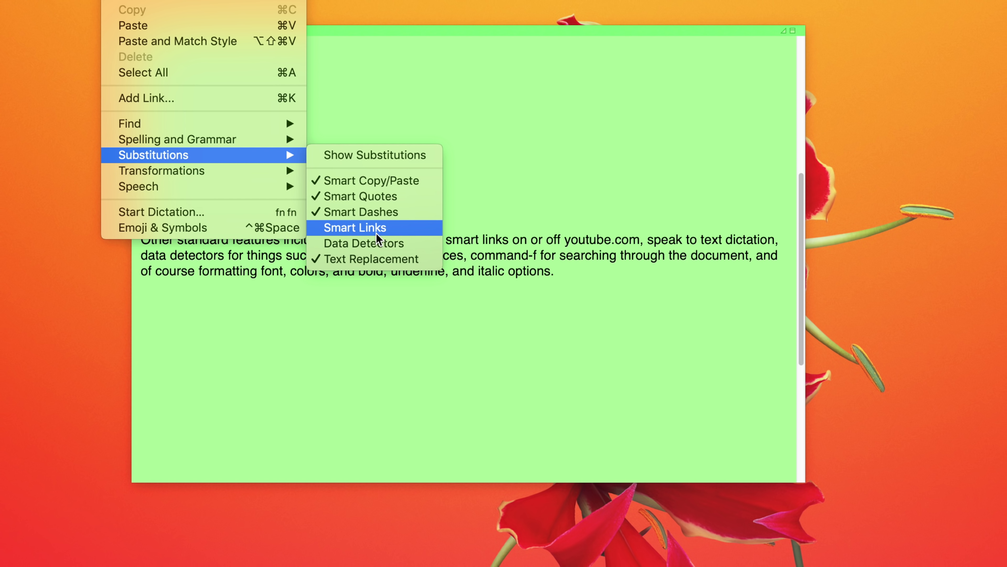
{"action": "left_click", "coordinate": [377, 232]}
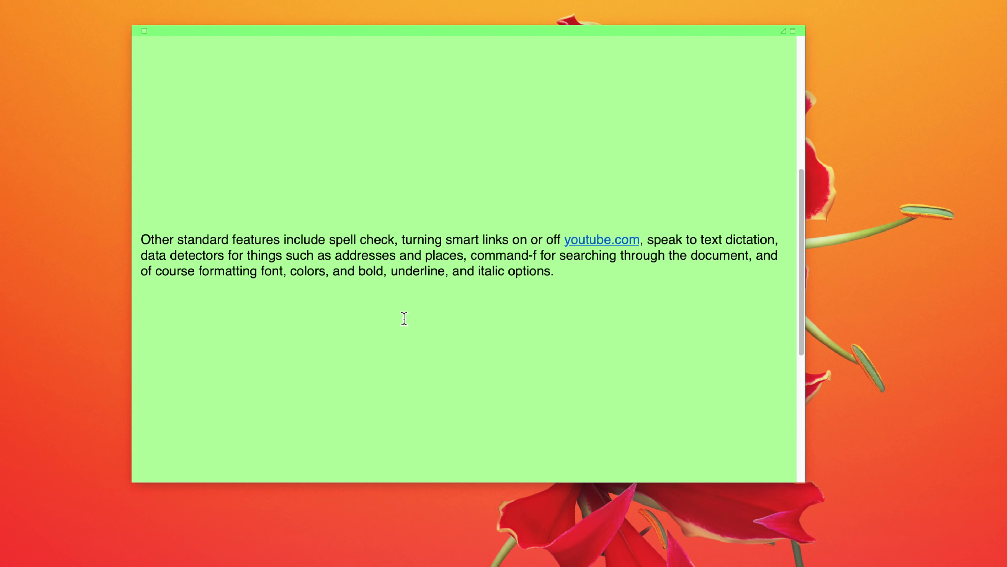
Make the font-and-formatting phrase bold, underlined and italic
{"action": "mouse_move", "coordinate": [405, 318]}
{"action": "left_click_drag", "start_coordinate": [261, 271], "coordinate": [566, 271]}
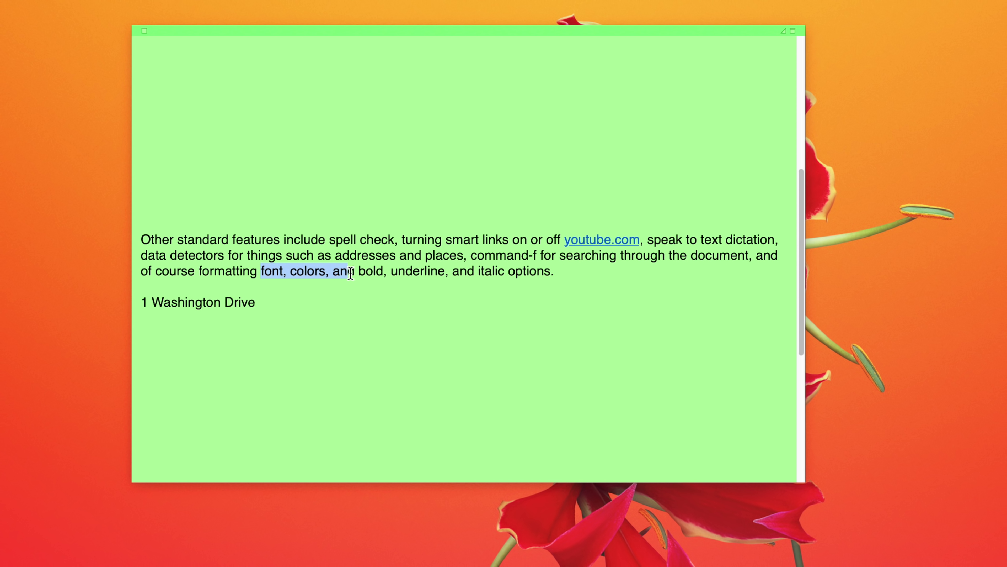
{"action": "key", "text": "super+b"}
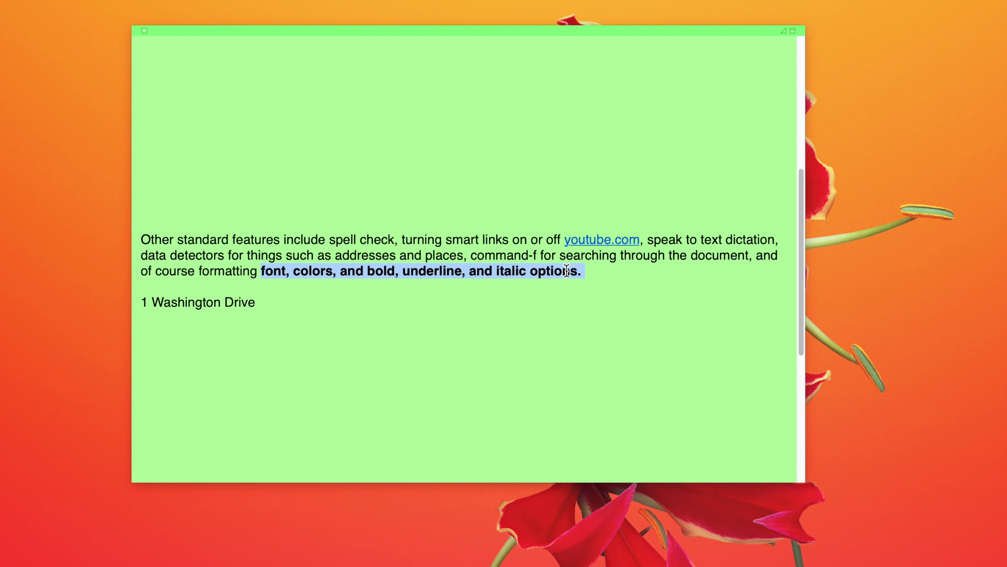
{"action": "key", "text": "super+u"}
{"action": "key", "text": "super+i"}
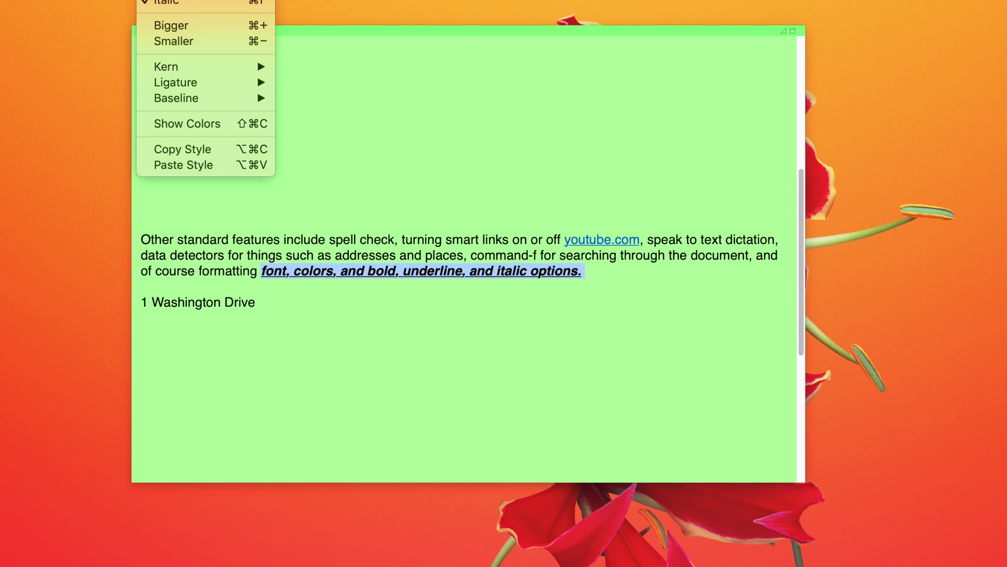
Set the phrase in American Typewriter from the Fun font collection
{"action": "key", "text": "super+t"}
{"action": "left_click_drag", "start_coordinate": [410, 100], "coordinate": [1004, 133]}
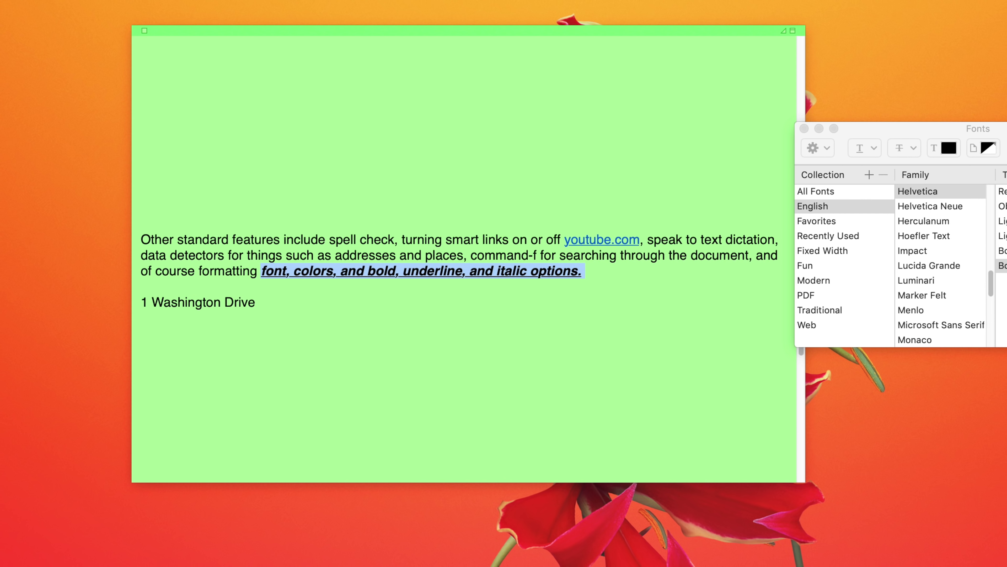
{"action": "left_click", "coordinate": [842, 274]}
{"action": "left_click", "coordinate": [940, 236]}
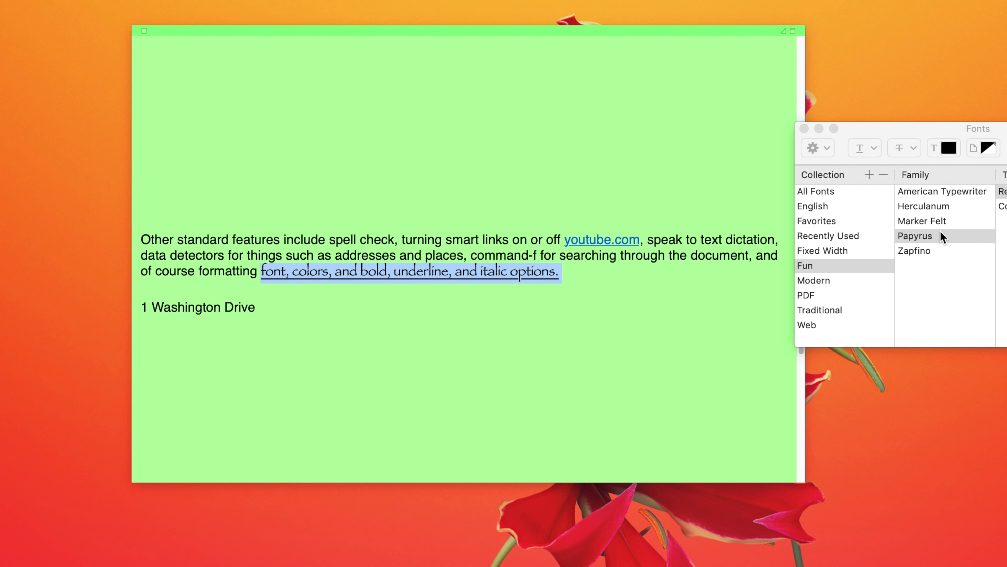
{"action": "left_click", "coordinate": [937, 208]}
{"action": "left_click", "coordinate": [931, 197]}
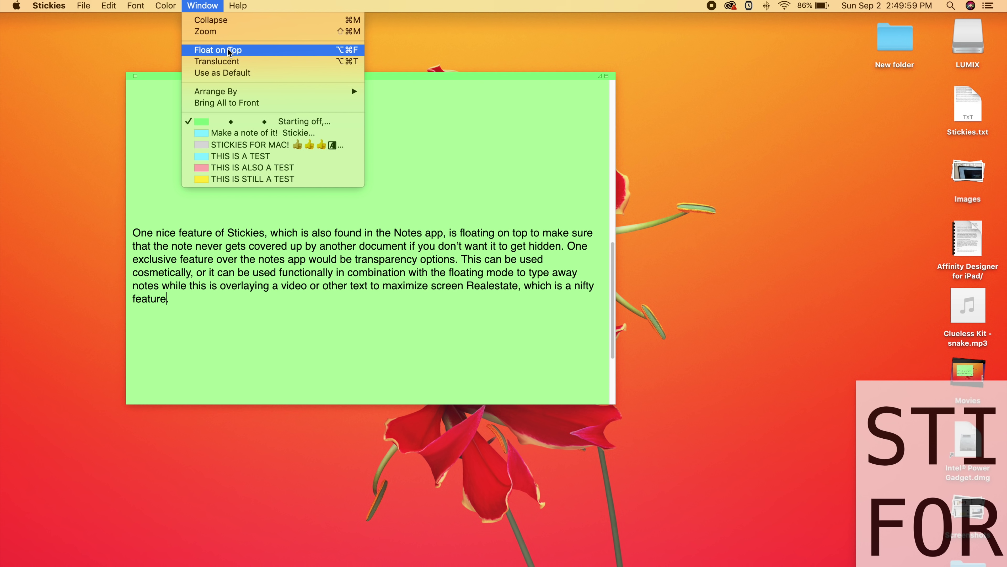
Float the note on top and switch between Calendar and the note to test it
{"action": "left_click", "coordinate": [231, 50]}
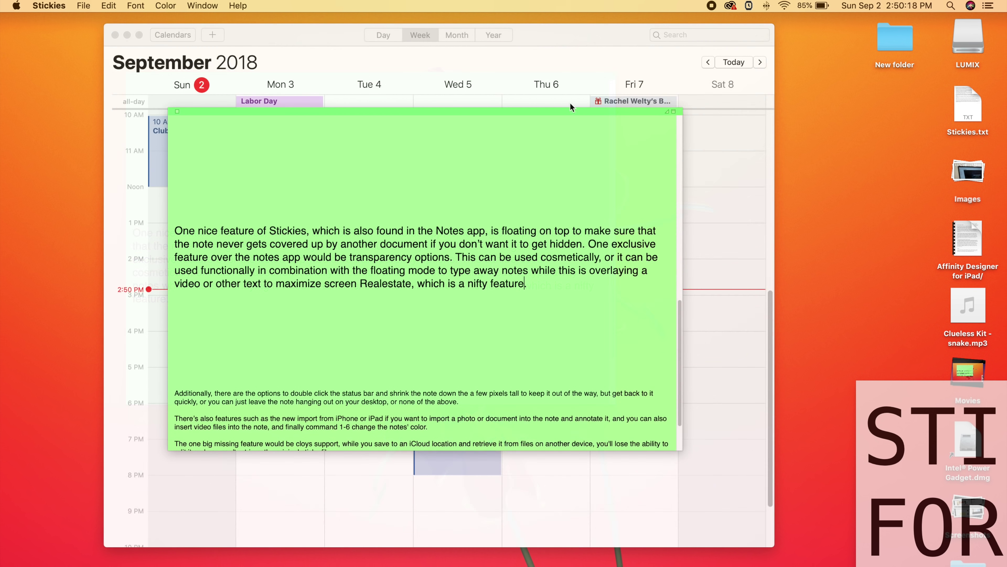
{"action": "left_click", "coordinate": [545, 36]}
{"action": "left_click", "coordinate": [511, 115]}
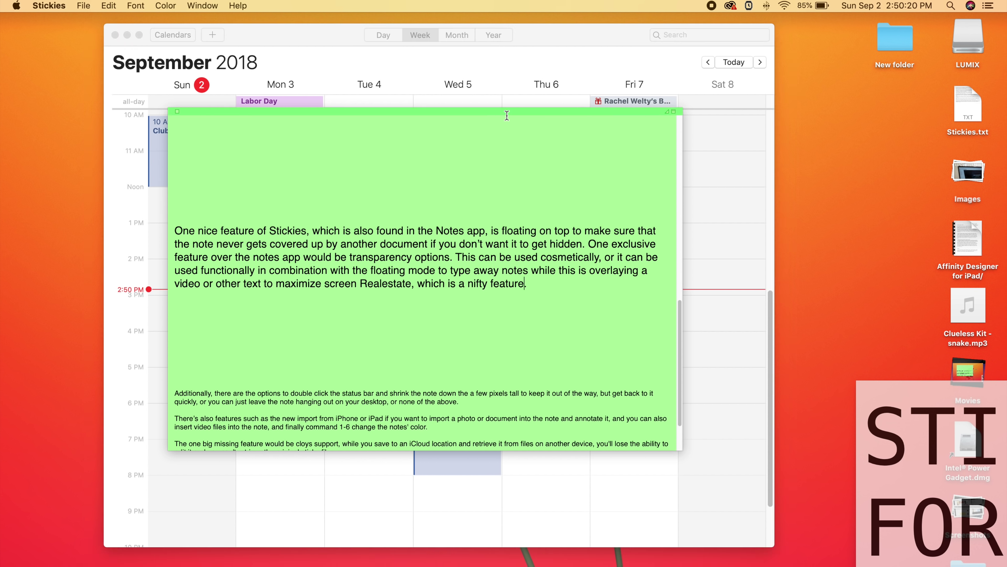
{"action": "left_click", "coordinate": [534, 44]}
{"action": "left_click", "coordinate": [497, 134]}
{"action": "left_click", "coordinate": [515, 66]}
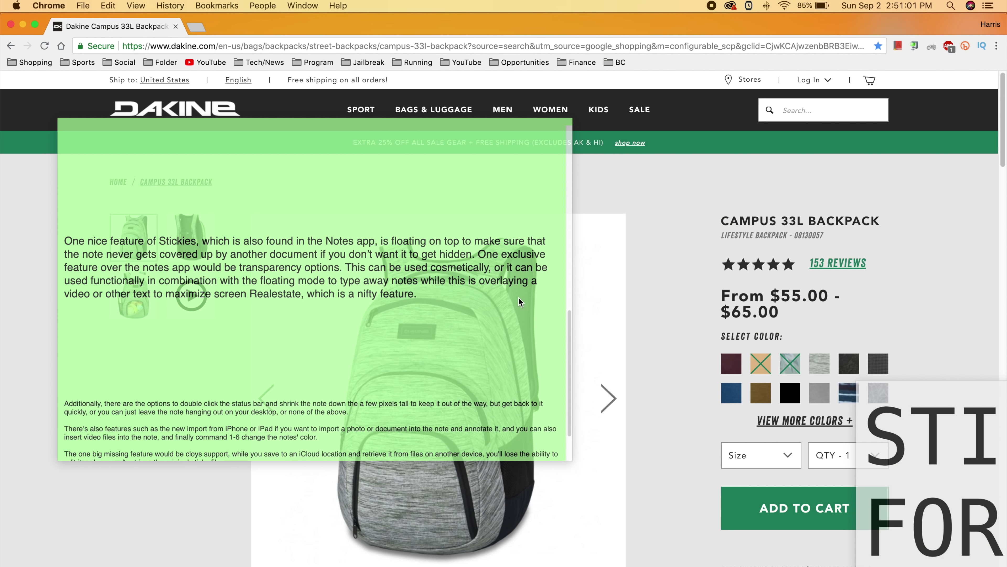
End the floating-and-transparency paragraph with 'This is cool!' followed by blank lines
{"action": "scroll", "coordinate": [628, 321], "scroll_direction": "down", "scroll_amount": 10}
{"action": "scroll", "coordinate": [555, 323], "scroll_direction": "up", "scroll_amount": 5}
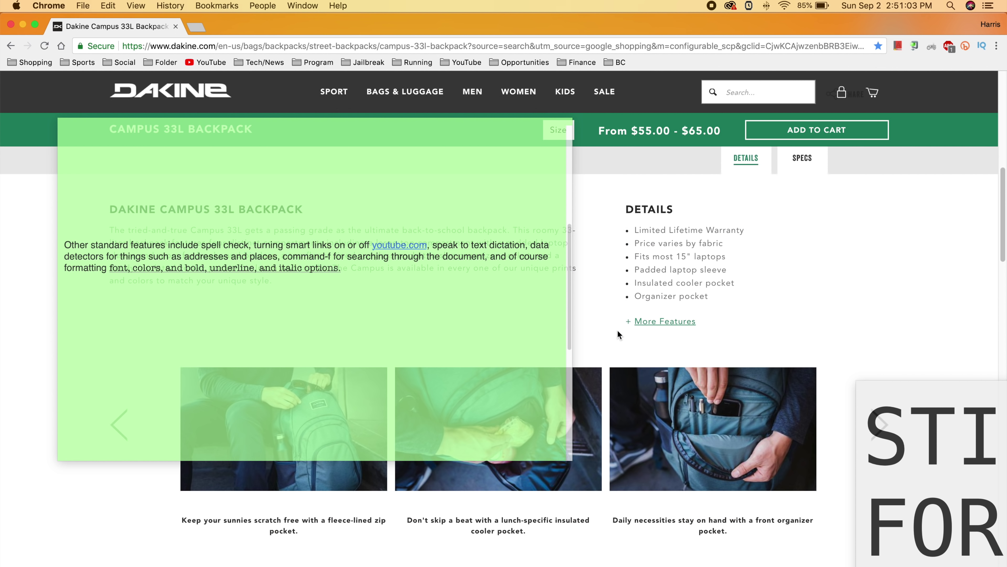
{"action": "scroll", "coordinate": [620, 329], "scroll_direction": "up", "scroll_amount": 10}
{"action": "scroll", "coordinate": [374, 320], "scroll_direction": "up", "scroll_amount": 5}
{"action": "scroll", "coordinate": [375, 320], "scroll_direction": "down", "scroll_amount": 5}
{"action": "scroll", "coordinate": [373, 316], "scroll_direction": "down", "scroll_amount": 5}
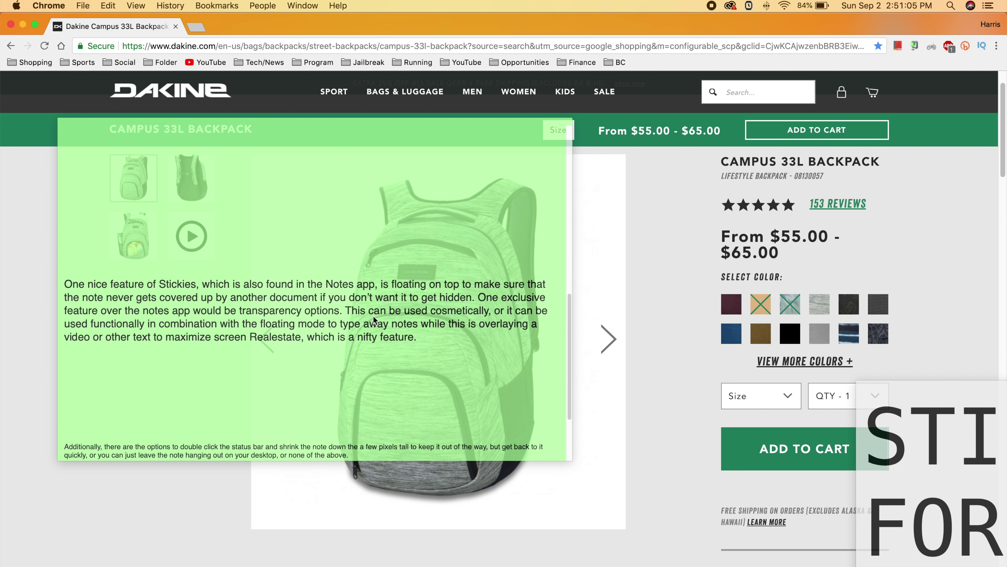
{"action": "left_click", "coordinate": [451, 331]}
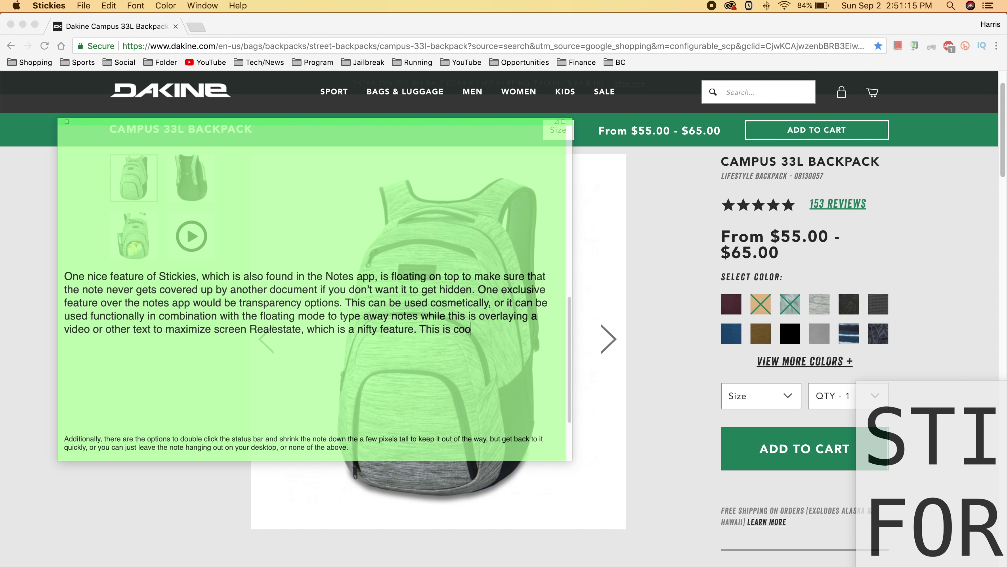
{"action": "key", "text": "Return"}
{"action": "key", "text": "Return"}
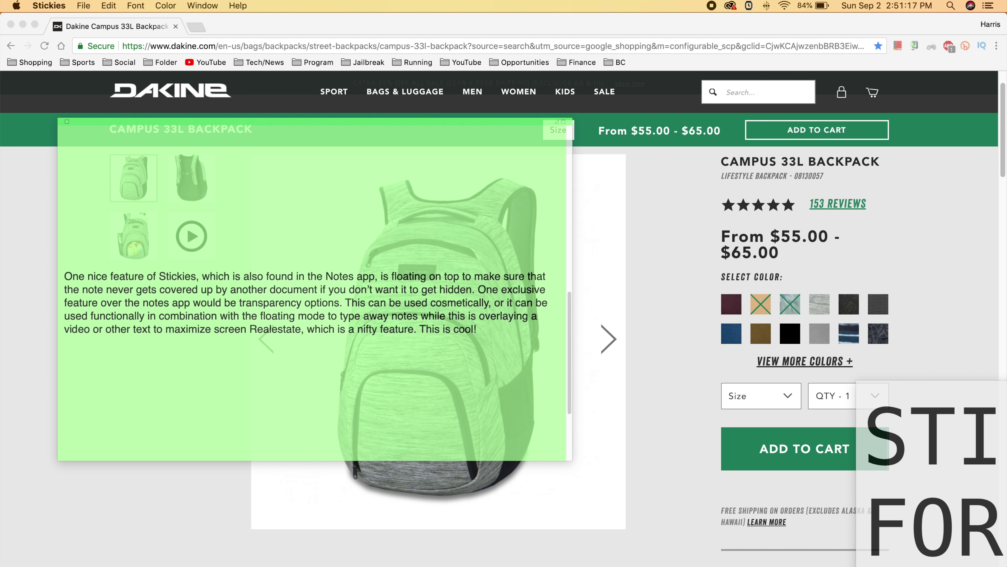
Cycle through the note colours and settle on yellow
{"action": "key", "text": "super+1"}
{"action": "key", "text": "super+3"}
{"action": "key", "text": "super+4"}
{"action": "key", "text": "super+1"}
{"action": "key", "text": "super+alt+t"}
{"action": "key", "text": "super+3"}
{"action": "key", "text": "super+2"}
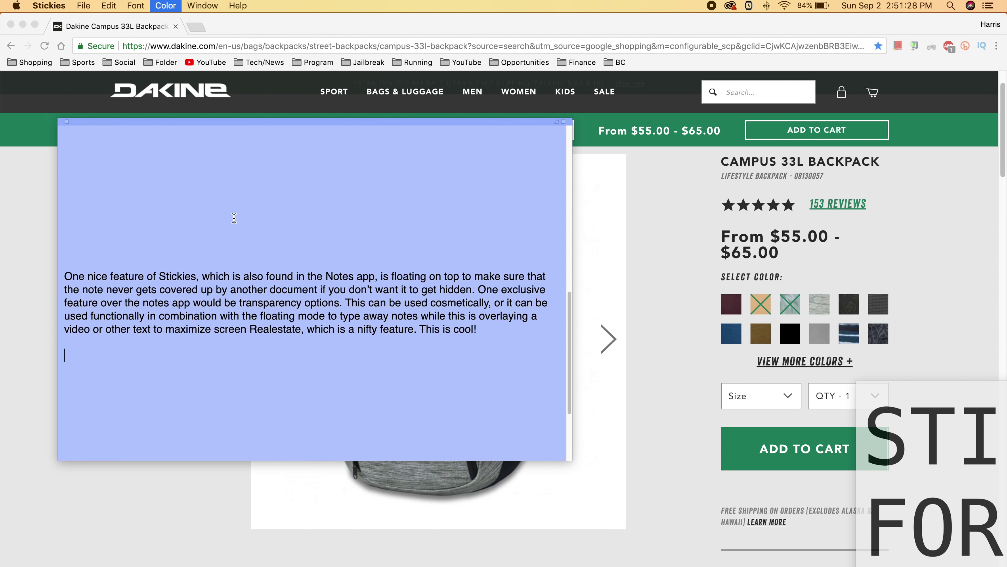
{"action": "key", "text": "super+6"}
{"action": "key", "text": "super+2"}
{"action": "key", "text": "super+4"}
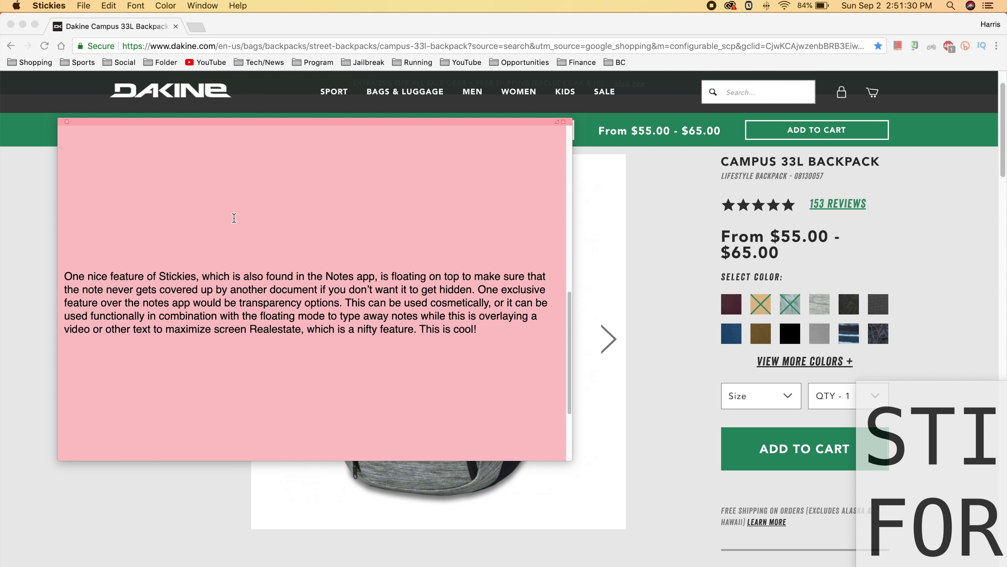
{"action": "key", "text": "super+1"}
{"action": "scroll", "coordinate": [234, 218], "scroll_direction": "down", "scroll_amount": 5}
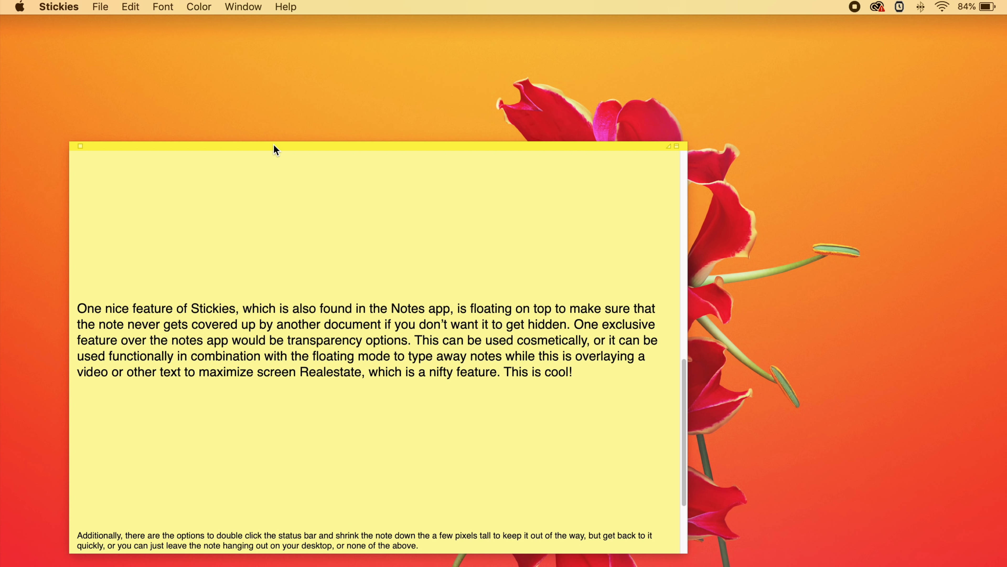
Collapse the yellow note into a bar and park it at the top-left
{"action": "double_click", "coordinate": [274, 146]}
{"action": "left_click_drag", "start_coordinate": [273, 149], "coordinate": [126, 63]}
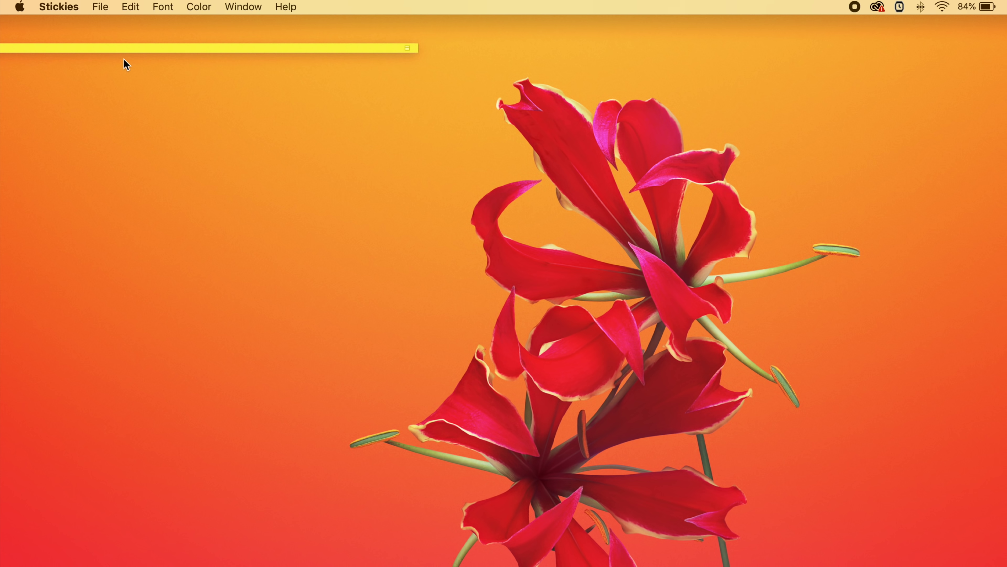
{"action": "left_click_drag", "start_coordinate": [322, 51], "coordinate": [68, 48]}
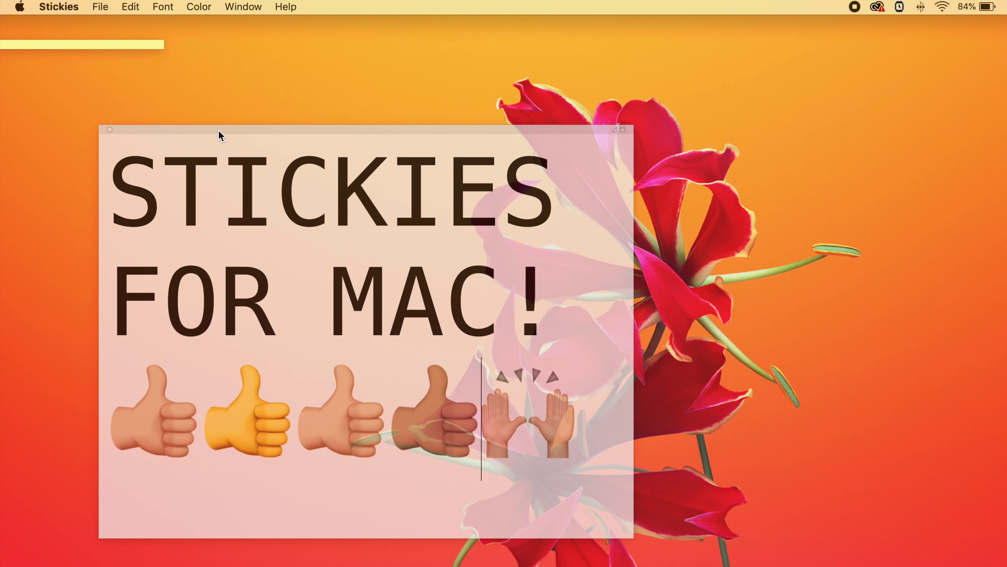
Collapse the STICKIES FOR MAC! note into a bar near the top of the screen
{"action": "double_click", "coordinate": [221, 131]}
{"action": "left_click_drag", "start_coordinate": [248, 133], "coordinate": [21, 90]}
{"action": "double_click", "coordinate": [238, 85]}
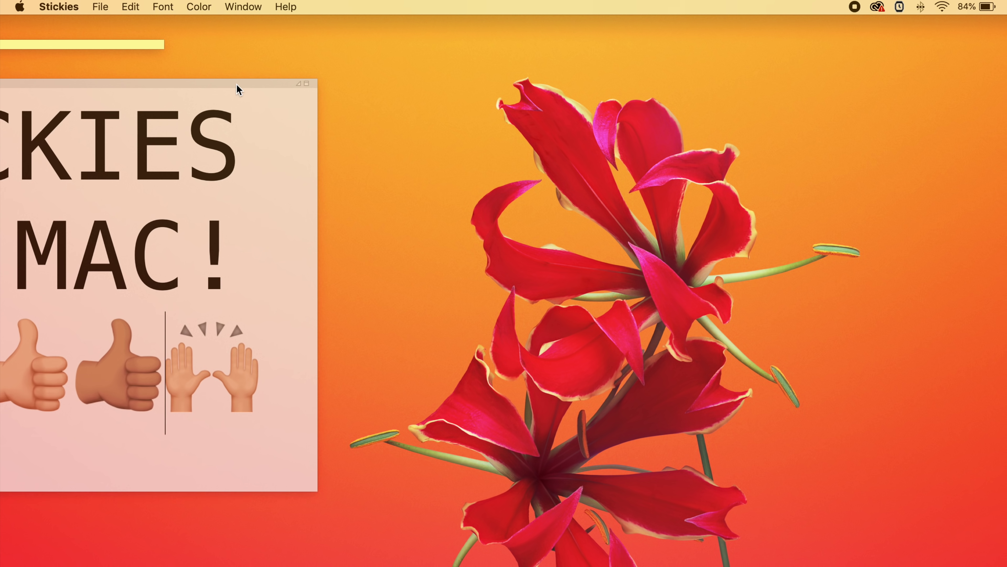
{"action": "left_click_drag", "start_coordinate": [164, 90], "coordinate": [573, 97]}
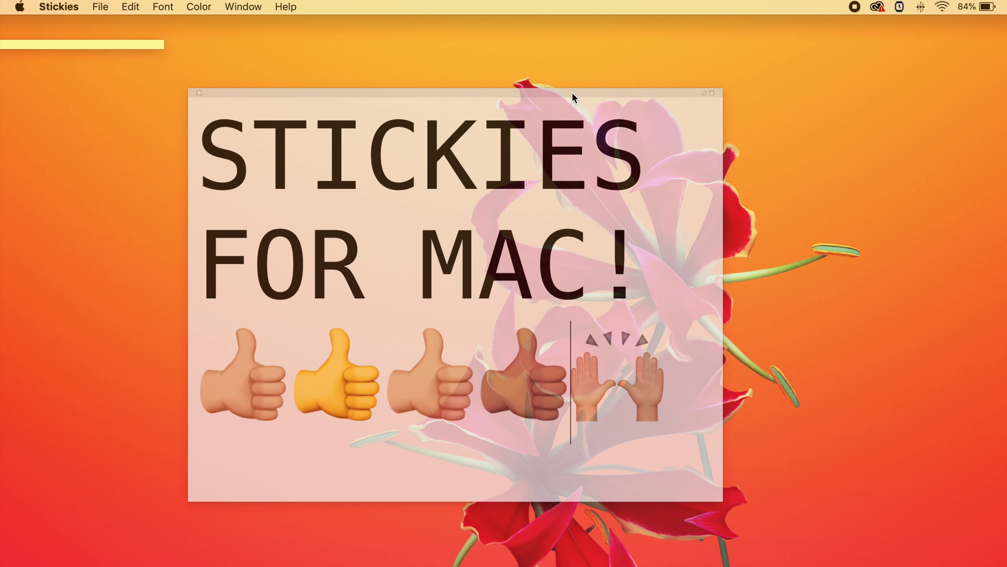
{"action": "double_click", "coordinate": [572, 92]}
{"action": "left_click_drag", "start_coordinate": [457, 95], "coordinate": [438, 45]}
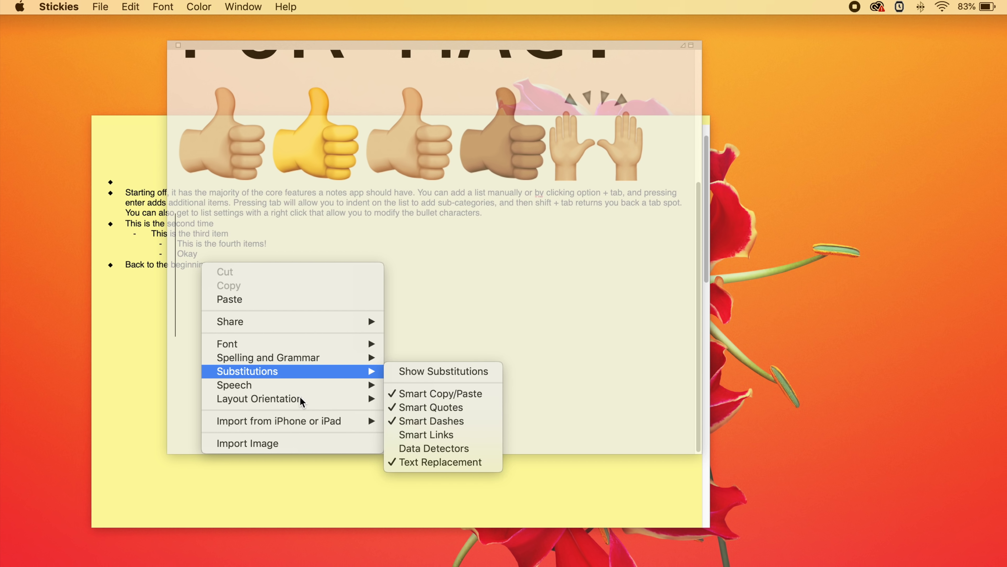
Embed the screen-recording movie from Finder into the STICKIES FOR MAC! note
{"action": "mouse_move", "coordinate": [318, 429]}
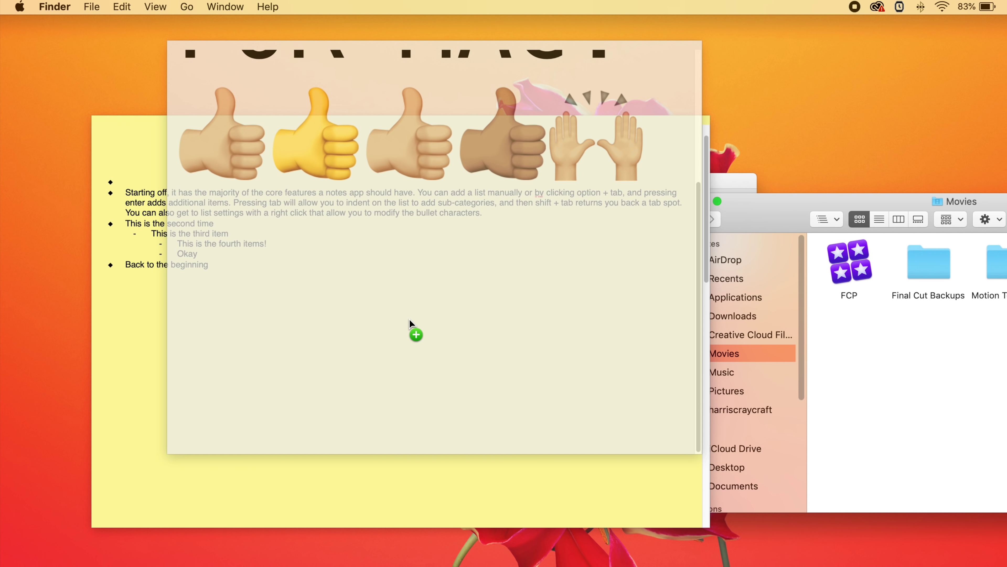
{"action": "left_click_drag", "start_coordinate": [409, 322], "coordinate": [410, 322]}
{"action": "key", "text": "Return"}
Turn off Translucent for the note and nudge it up and left
{"action": "scroll", "coordinate": [247, 343], "scroll_direction": "down", "scroll_amount": 5}
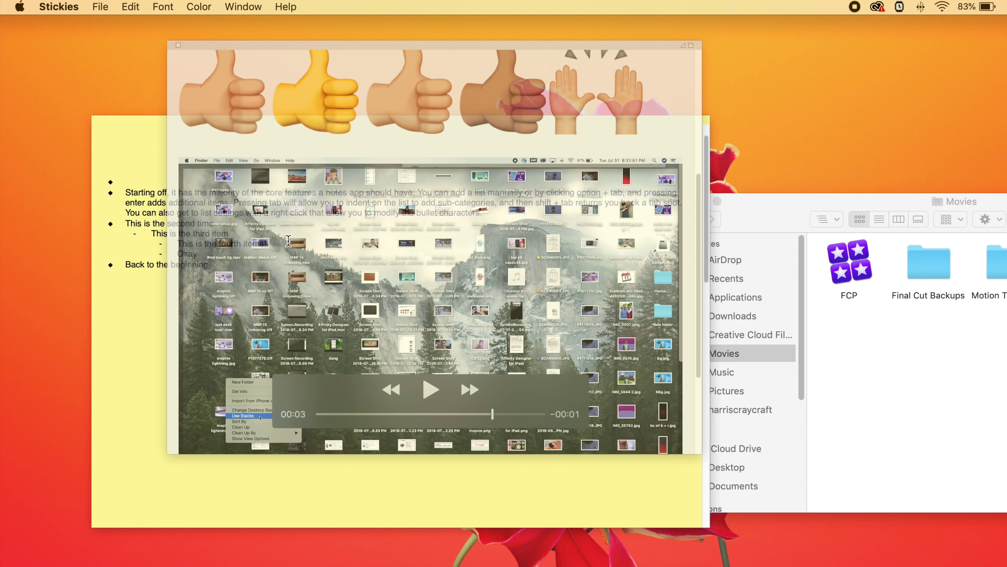
{"action": "scroll", "coordinate": [248, 342], "scroll_direction": "up", "scroll_amount": 5}
{"action": "left_click", "coordinate": [243, 7]}
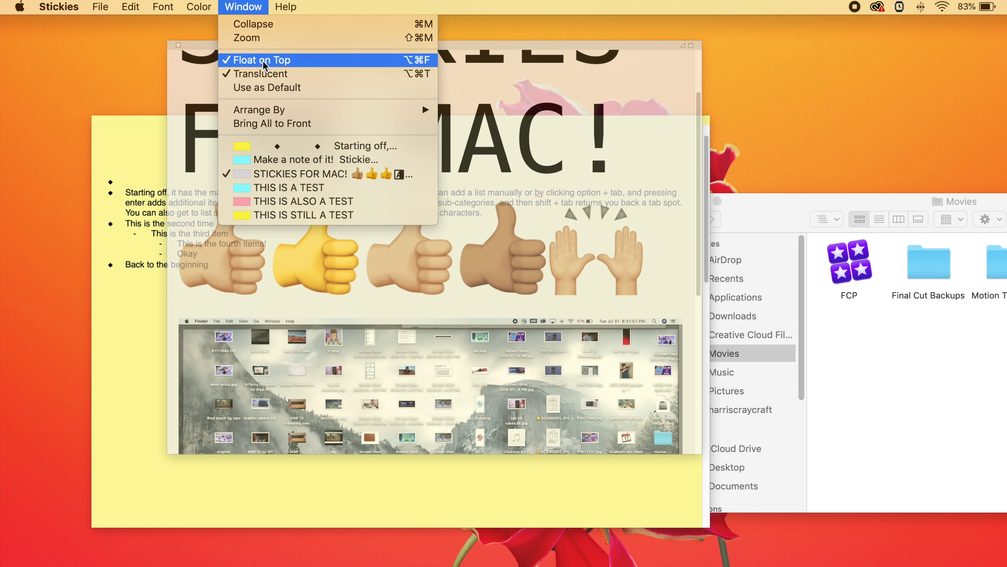
{"action": "left_click", "coordinate": [264, 74]}
{"action": "left_click_drag", "start_coordinate": [405, 48], "coordinate": [386, 40]}
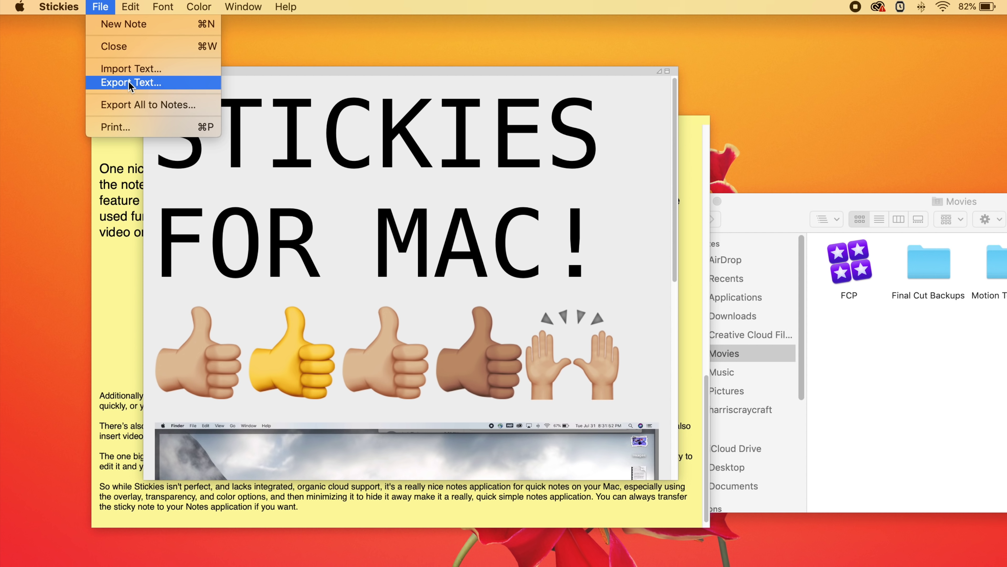
Export the note's text as an RTF file to Desktop — iCloud
{"action": "left_click", "coordinate": [130, 82]}
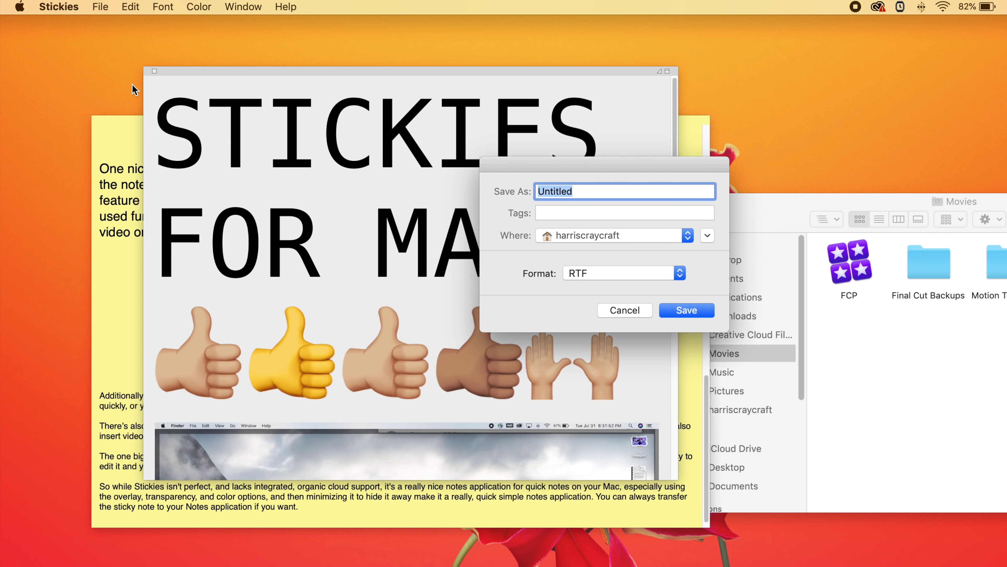
{"action": "left_click", "coordinate": [607, 235]}
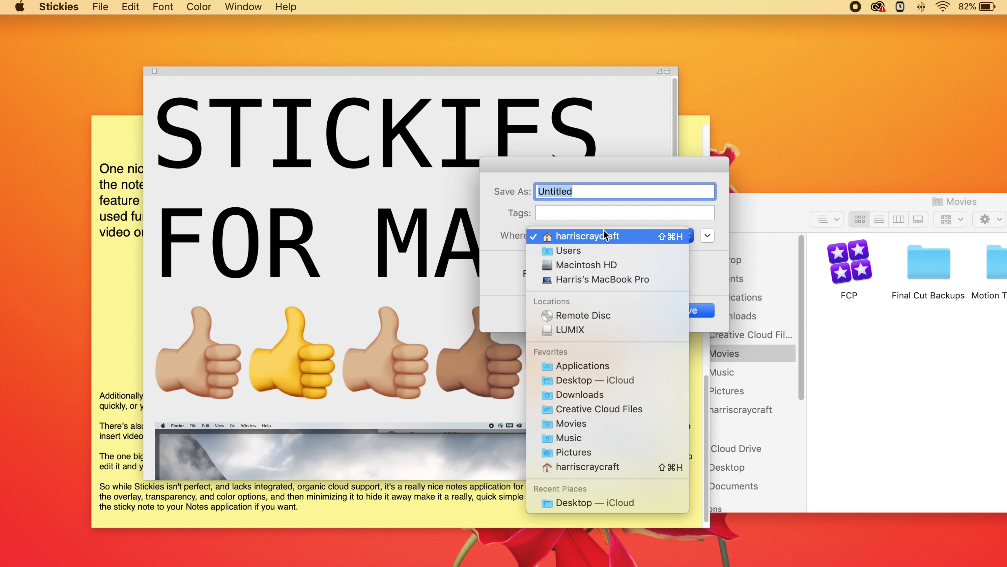
{"action": "left_click", "coordinate": [515, 228]}
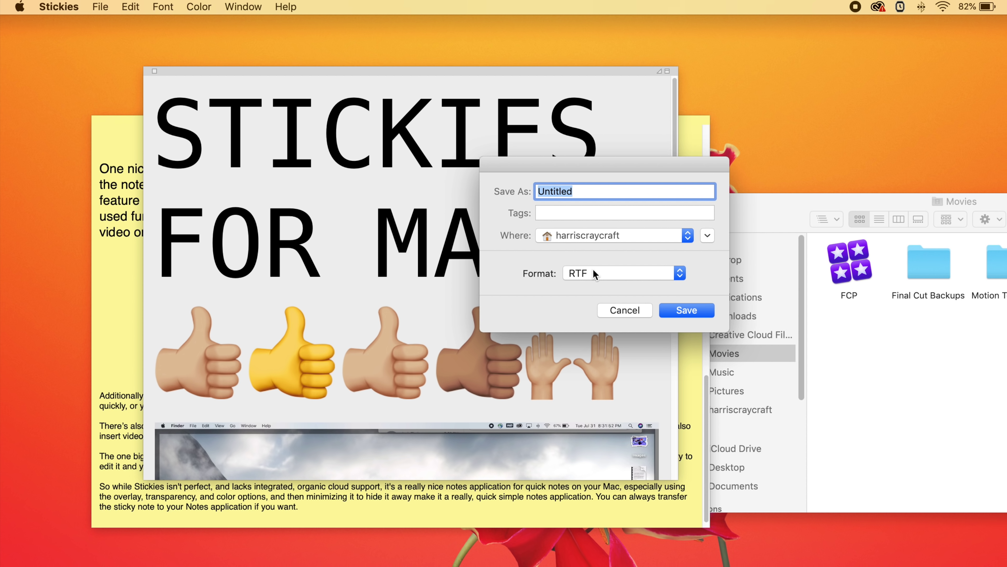
{"action": "left_click", "coordinate": [607, 234]}
{"action": "left_click", "coordinate": [596, 556]}
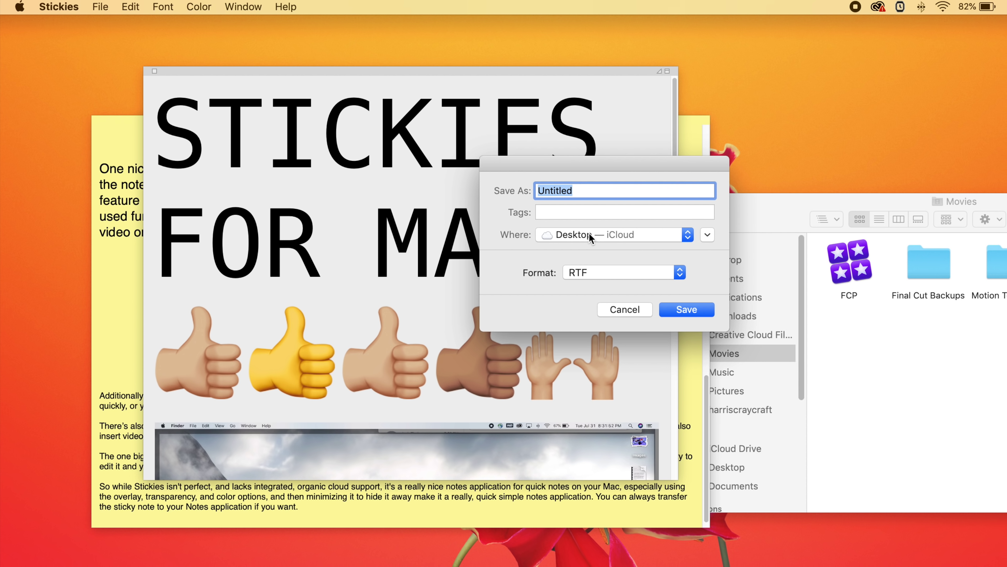
{"action": "left_click", "coordinate": [596, 272]}
{"action": "left_click", "coordinate": [540, 274]}
{"action": "left_click", "coordinate": [670, 310]}
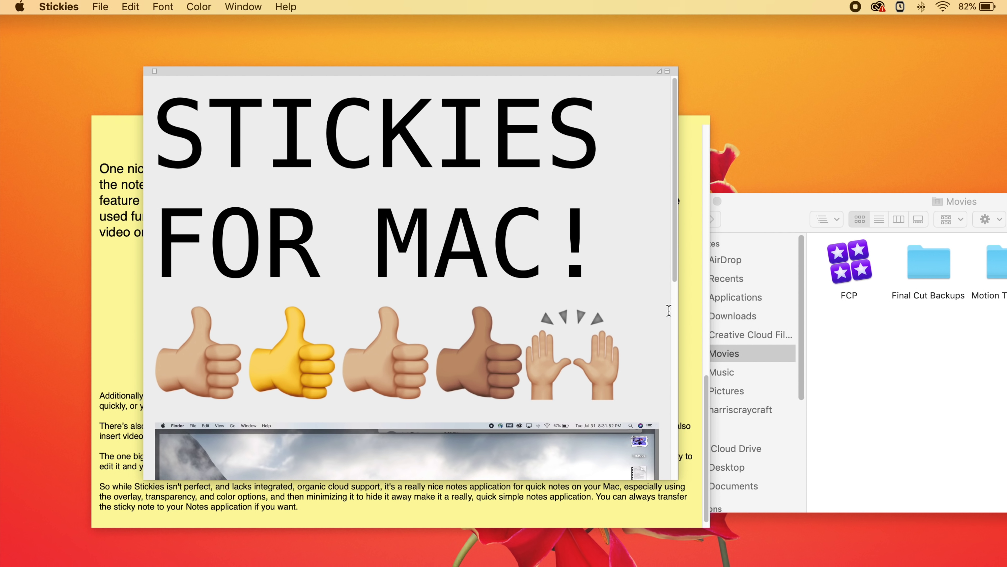
Collapse the STICKIES FOR MAC! note into a thin titled bar
{"action": "scroll", "coordinate": [206, 276], "scroll_direction": "down", "scroll_amount": 5}
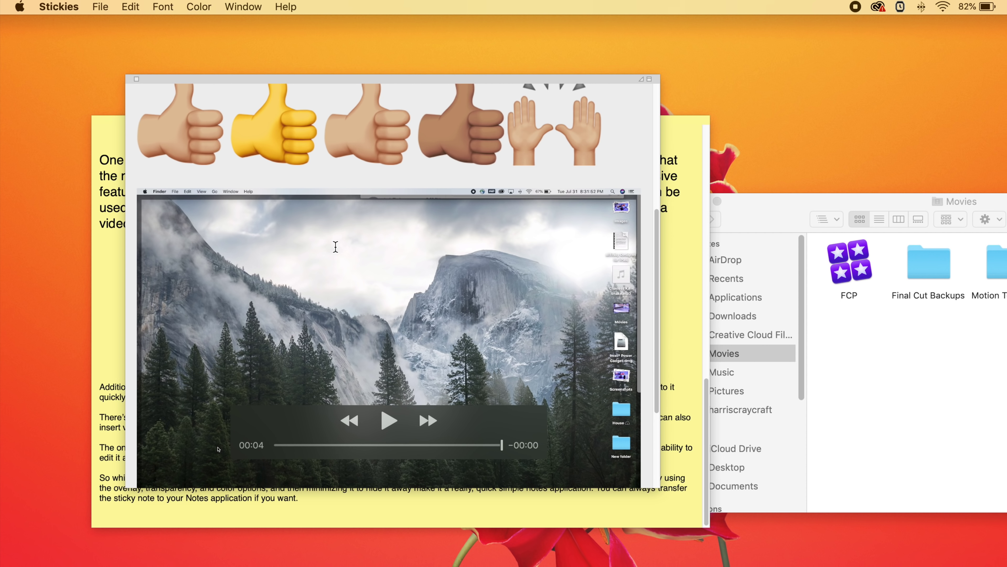
{"action": "scroll", "coordinate": [337, 243], "scroll_direction": "up", "scroll_amount": 5}
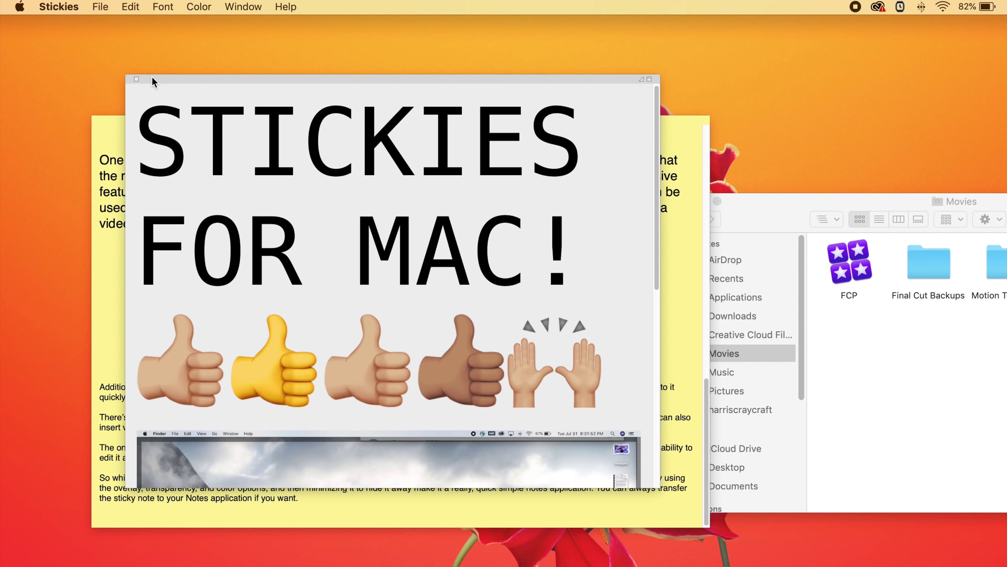
{"action": "double_click", "coordinate": [154, 82]}
Increase the font size of all text in the yellow bulleted-list note
{"action": "left_click", "coordinate": [512, 213]}
{"action": "scroll", "coordinate": [543, 274], "scroll_direction": "down", "scroll_amount": 5}
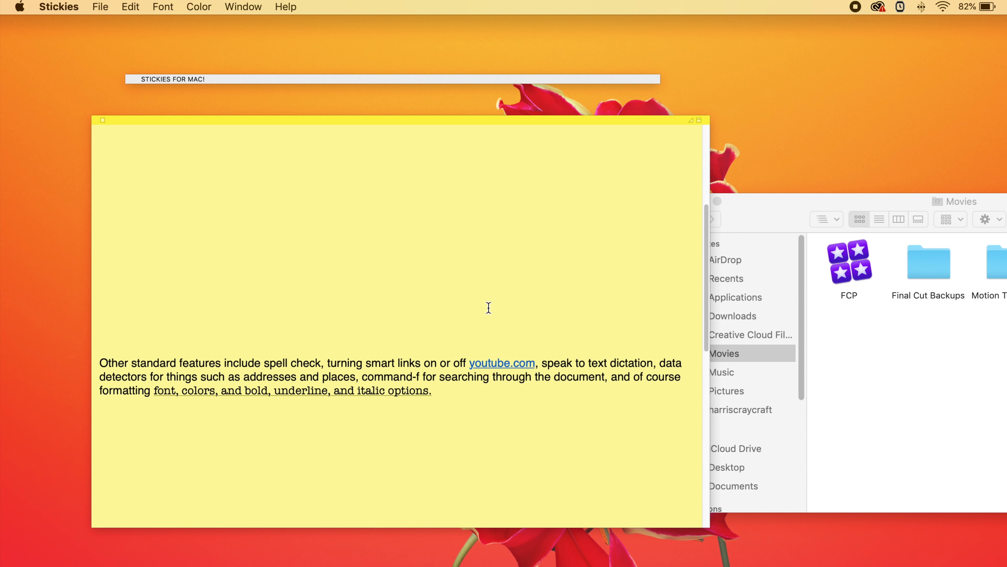
{"action": "scroll", "coordinate": [489, 307], "scroll_direction": "up", "scroll_amount": 5}
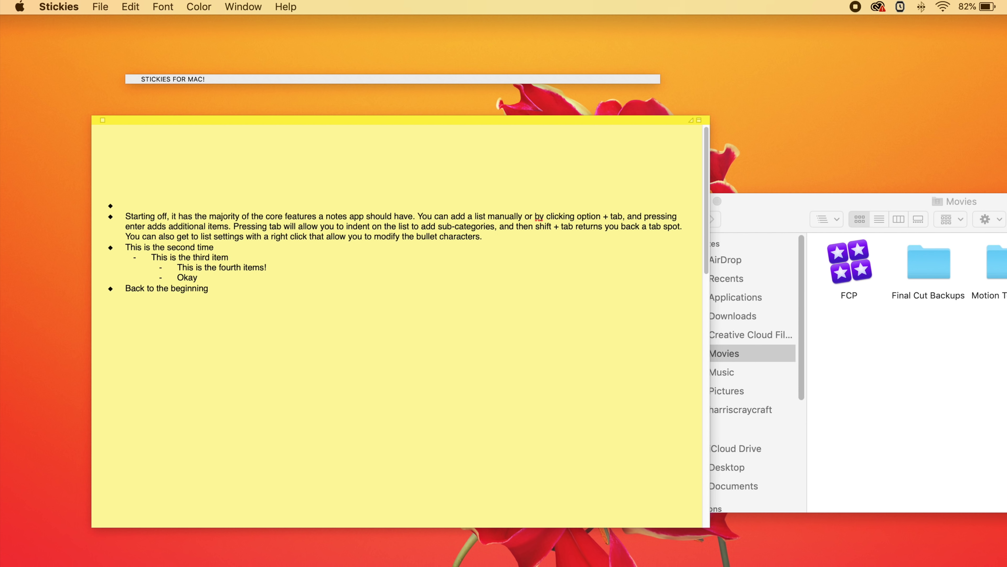
{"action": "key", "text": "super+a"}
{"action": "key", "text": "super+plus"}
{"action": "left_click", "coordinate": [223, 336]}
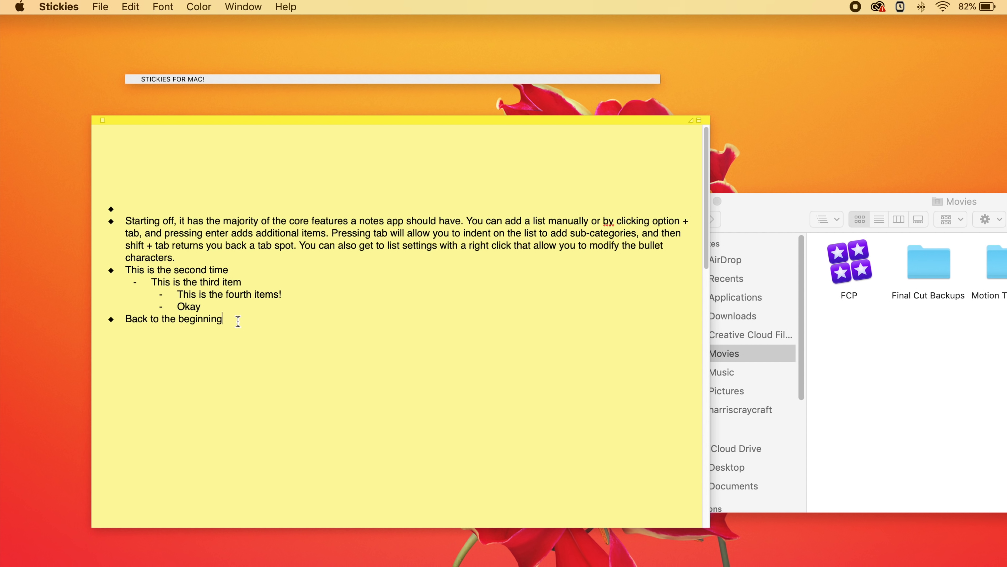